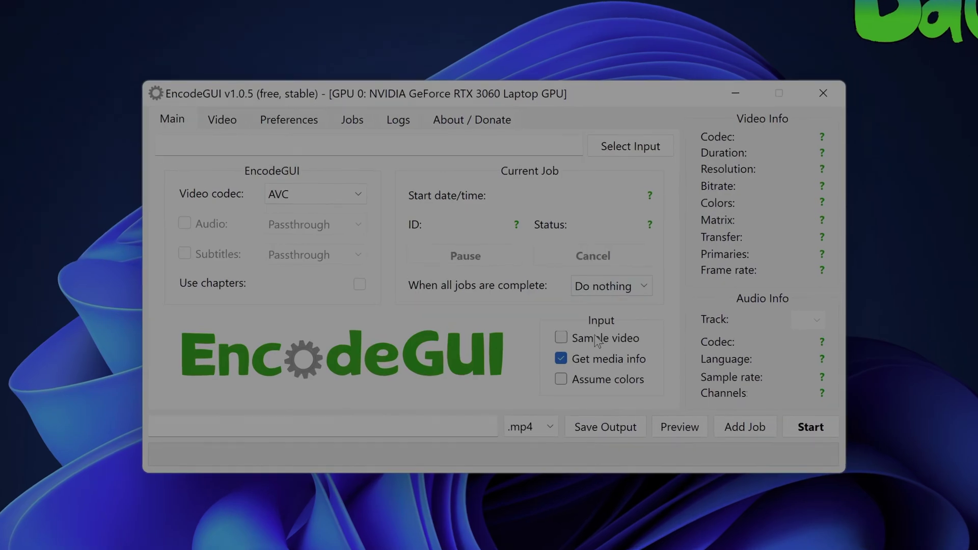
# Load the Big_Buck_Bunny_Trailer_1080p.ogv demo sample and set the video codec to HEVC
pyautogui.click(555, 292)
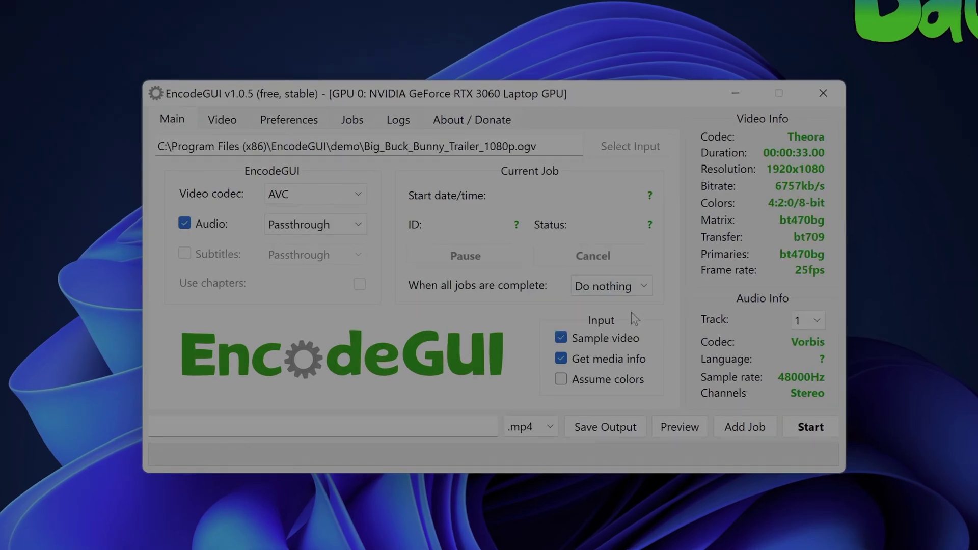
pyautogui.click(355, 195)
pyautogui.click(344, 229)
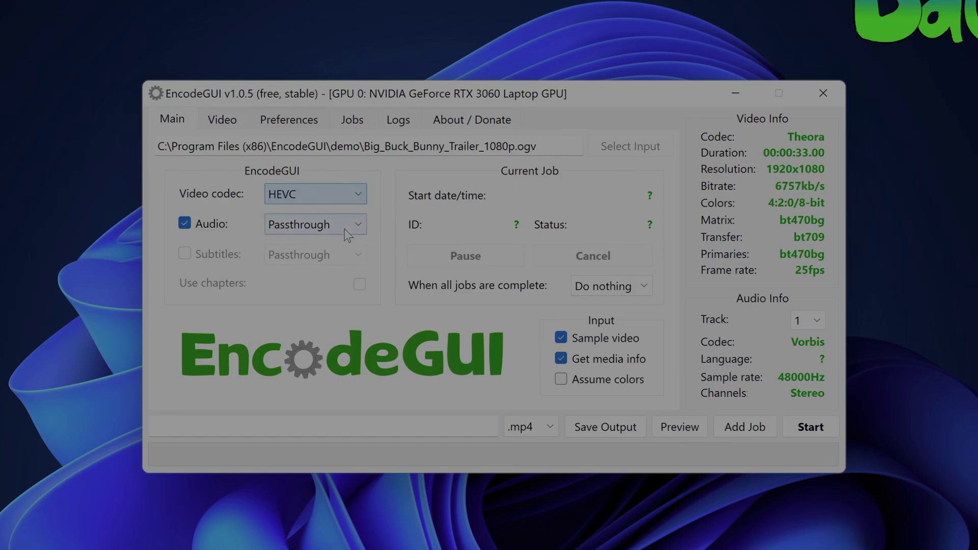
# Lower the HEVC encoder's CRF value to 17
pyautogui.click(231, 126)
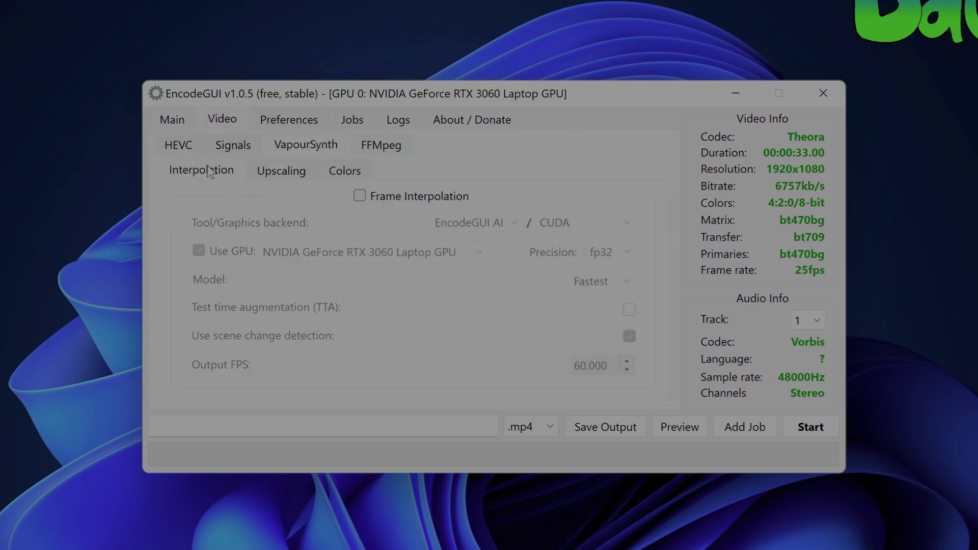
pyautogui.click(181, 147)
pyautogui.click(392, 313)
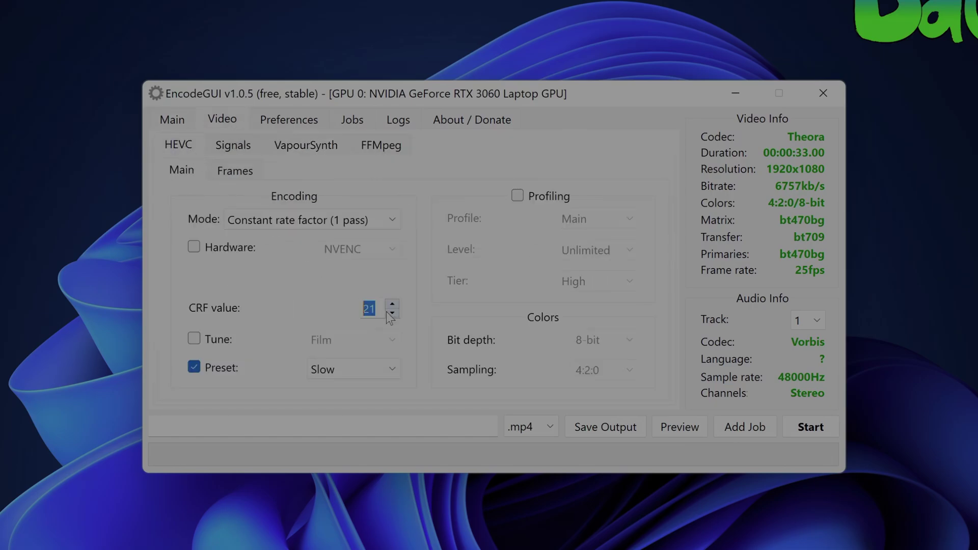
pyautogui.click(392, 313)
pyautogui.click(392, 313)
pyautogui.click(392, 313)
pyautogui.click(392, 312)
# Turn on profiling and set the Main 10 profile with 10-bit depth
pyautogui.click(543, 197)
pyautogui.click(605, 219)
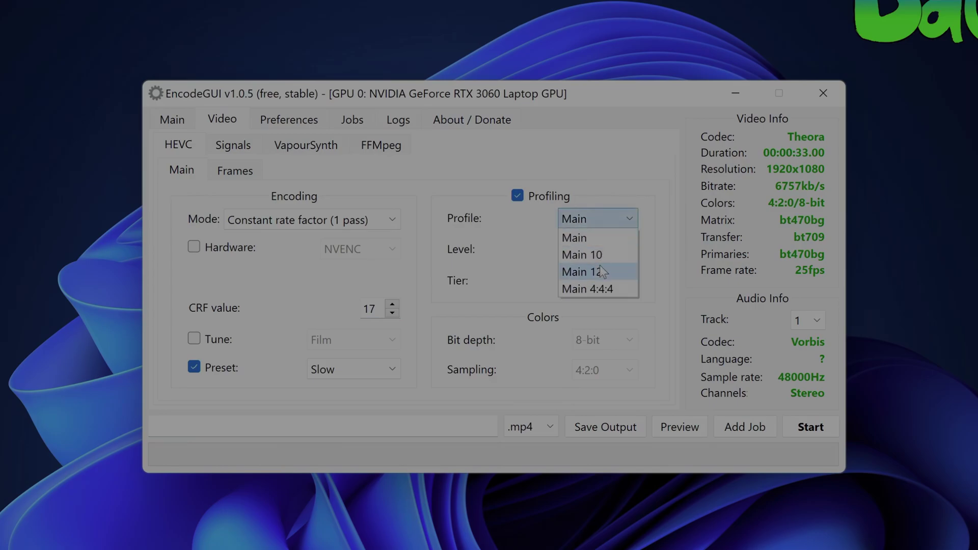
pyautogui.click(605, 253)
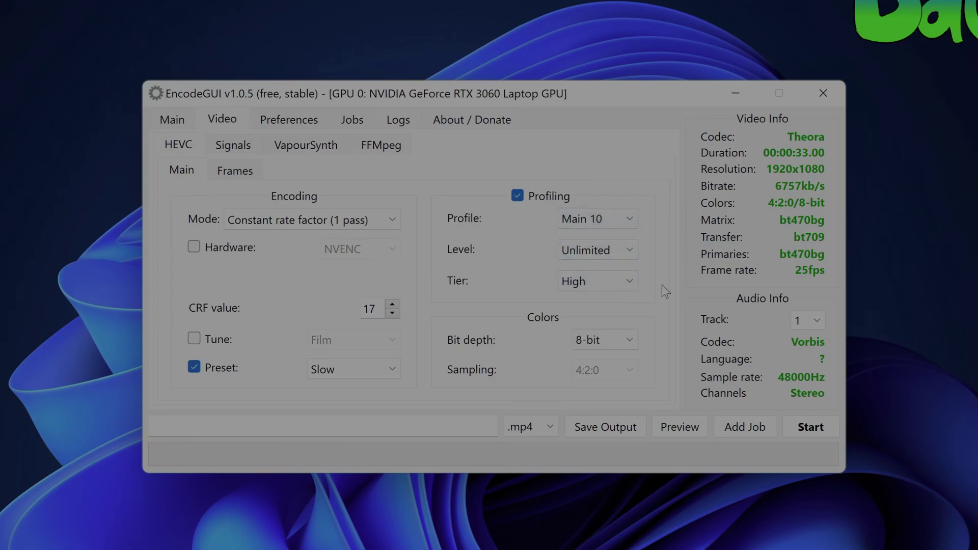
pyautogui.click(624, 340)
pyautogui.click(617, 374)
# Enable the Color Space Converter with BT470bg input matrix and BT470bg input primaries
pyautogui.click(334, 147)
pyautogui.click(345, 173)
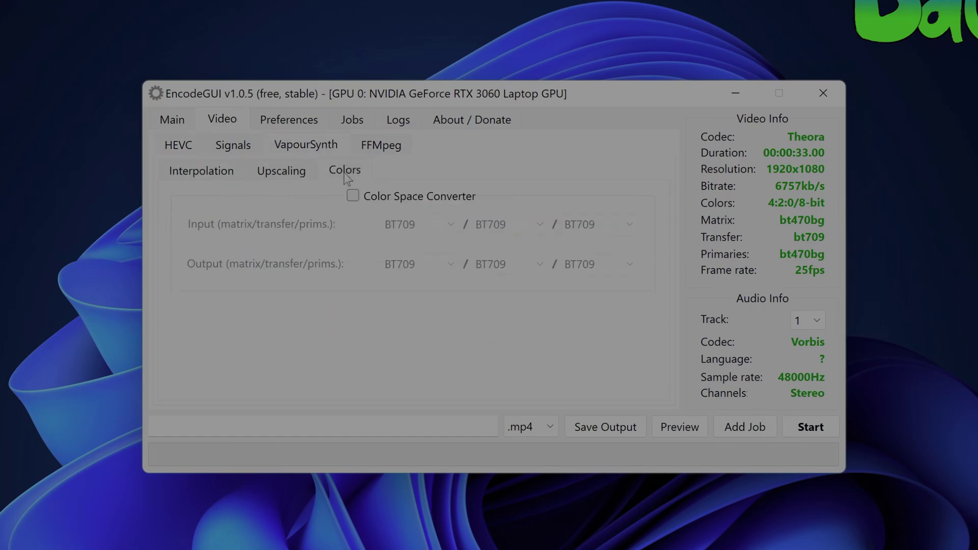
pyautogui.click(417, 197)
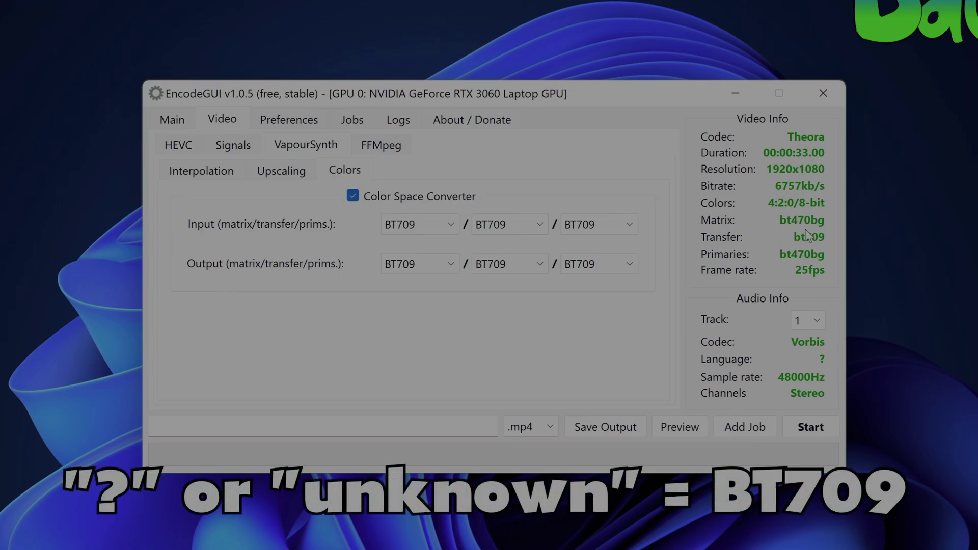
pyautogui.click(437, 230)
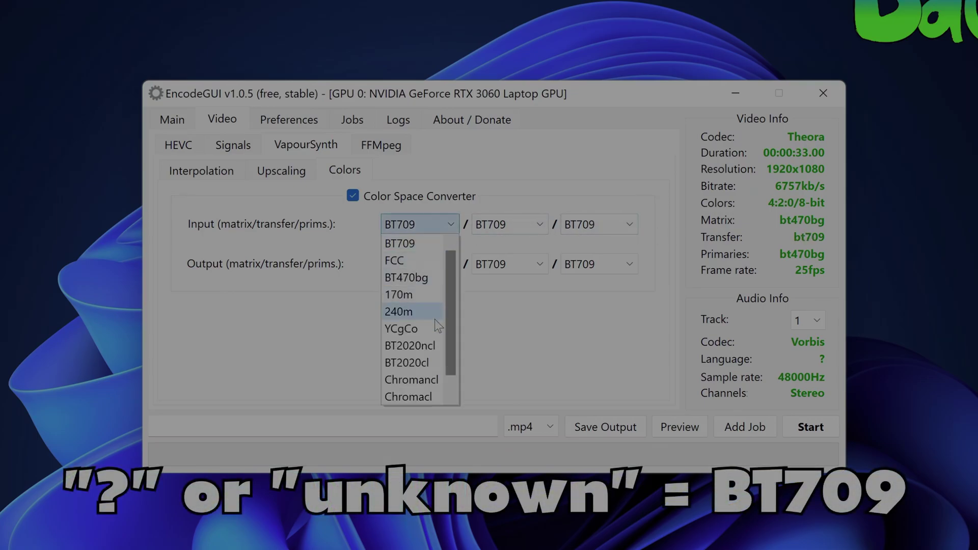
pyautogui.scroll(-1, 429, 316)
pyautogui.scroll(1, 414, 305)
pyautogui.click(413, 278)
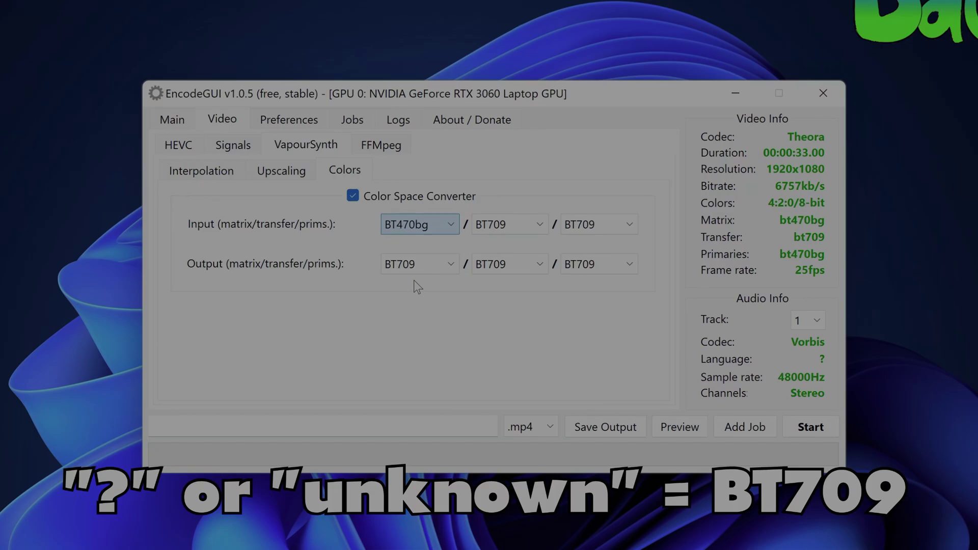
pyautogui.click(584, 231)
pyautogui.click(586, 278)
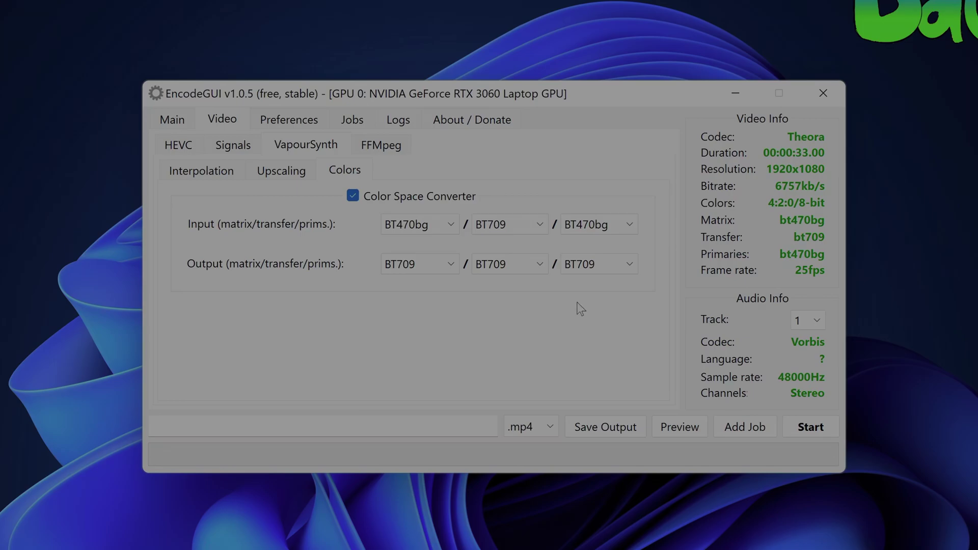
# Set the converter output to BT2020ncl matrix, ST2084 transfer and BT2020 primaries
pyautogui.click(452, 265)
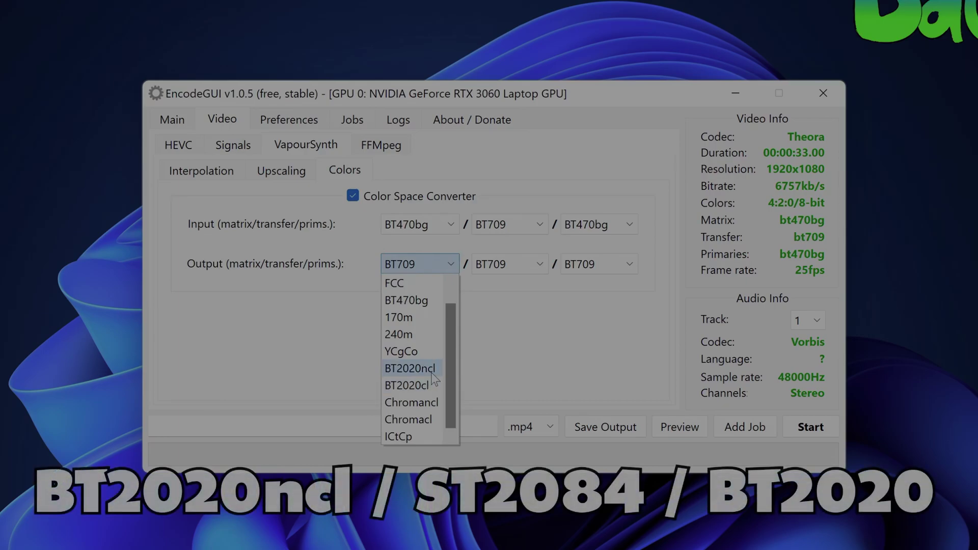
pyautogui.click(423, 368)
pyautogui.click(508, 265)
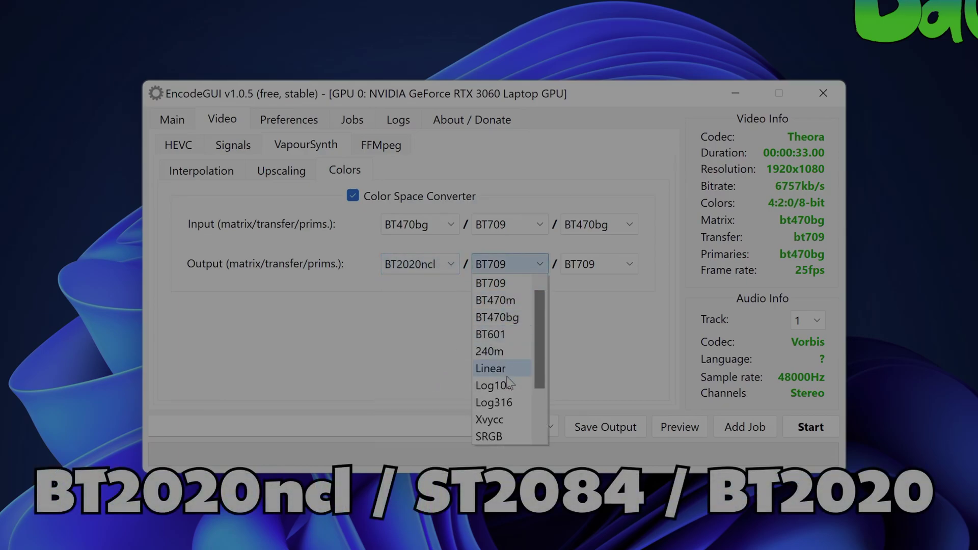
pyautogui.scroll(-2, 489, 377)
pyautogui.click(492, 419)
pyautogui.click(627, 265)
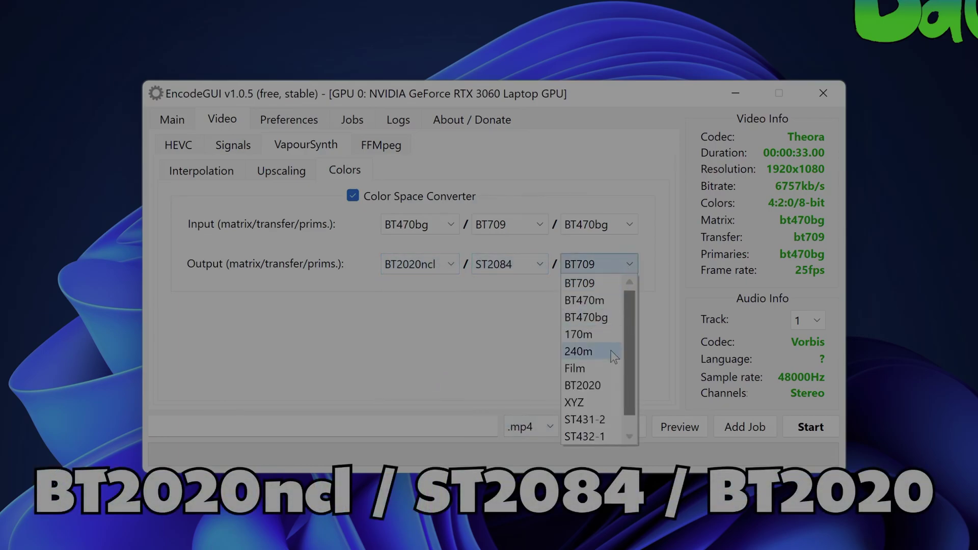
pyautogui.click(607, 384)
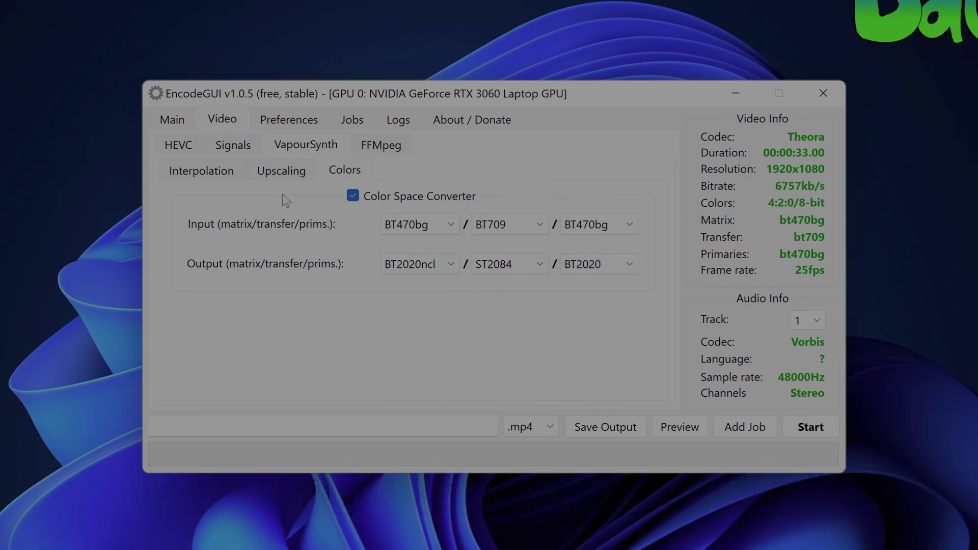
# Turn on HDR10(+) metadata and colour signalling in the Signals settings
pyautogui.click(230, 151)
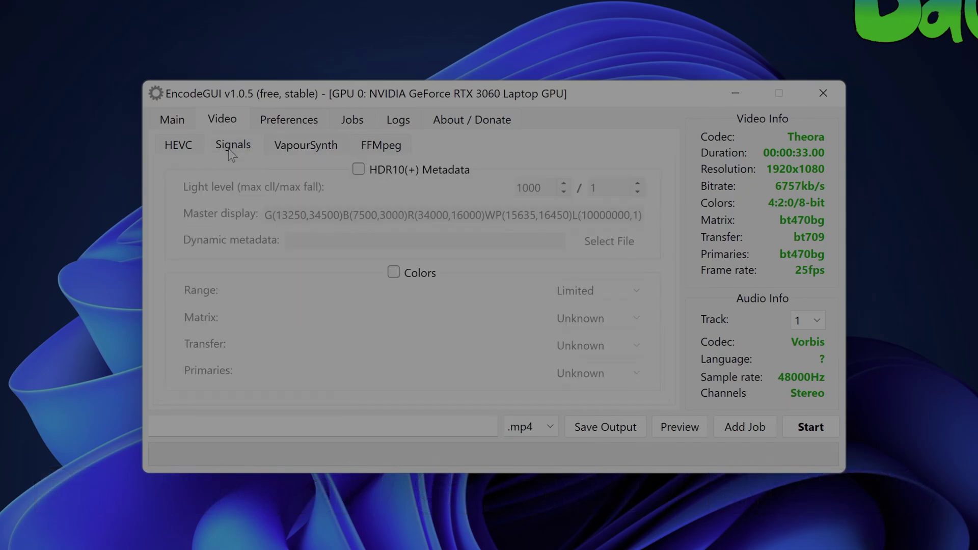
pyautogui.click(433, 173)
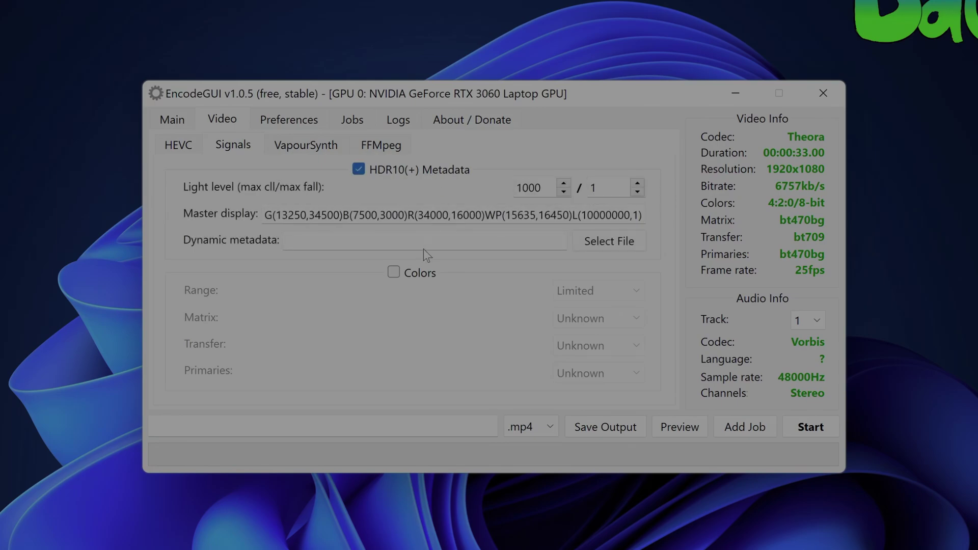
pyautogui.click(428, 261)
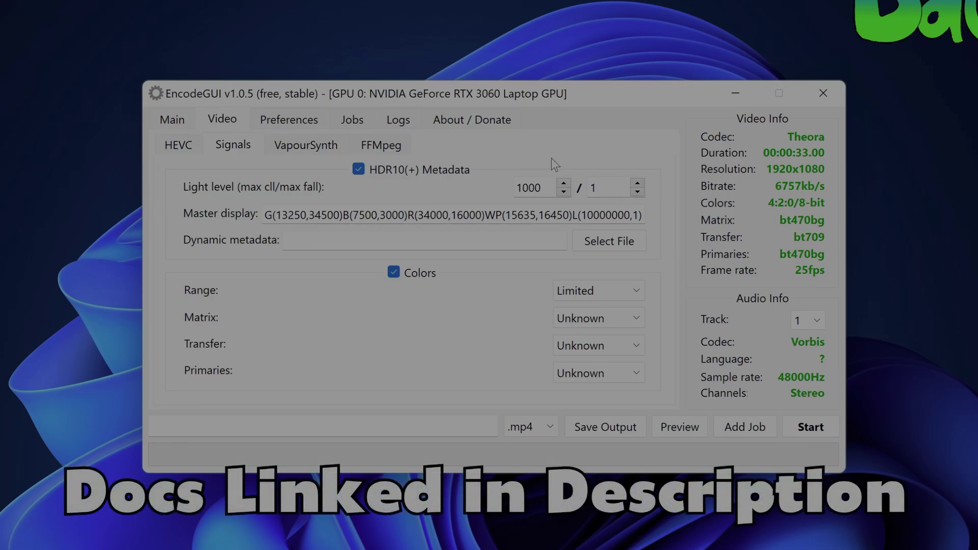
# Signal the BT2020nc matrix, SMPTE2084 transfer and BT2020 primaries
pyautogui.click(561, 318)
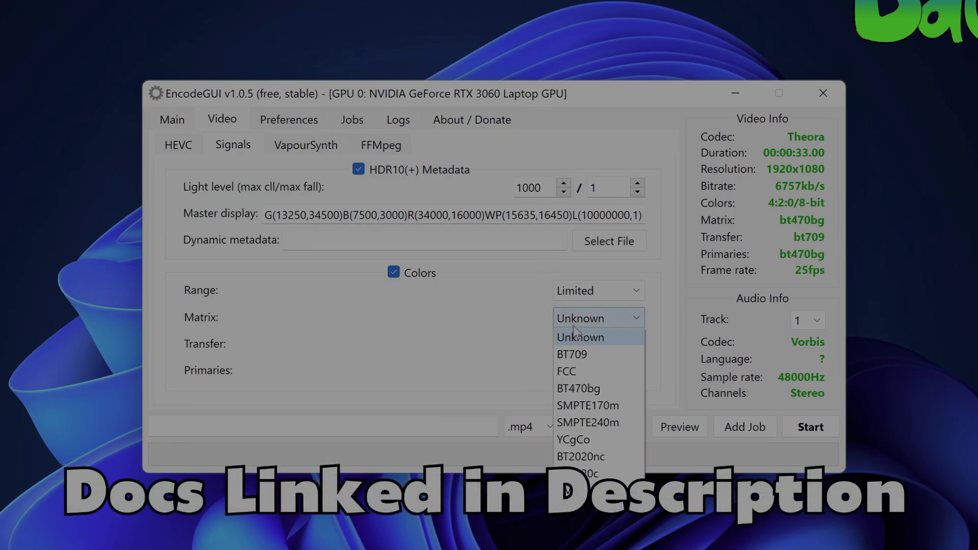
pyautogui.click(616, 456)
pyautogui.click(620, 347)
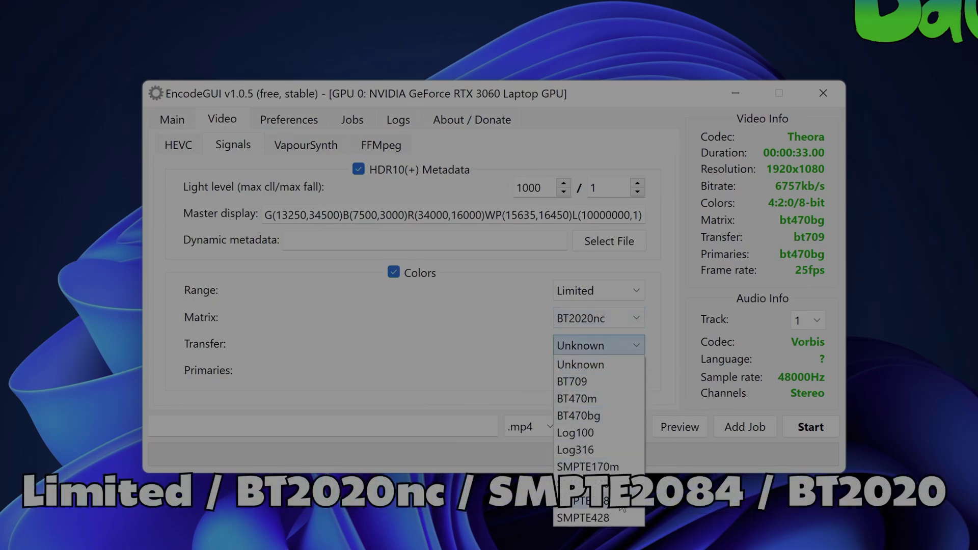
pyautogui.click(616, 501)
pyautogui.click(627, 380)
pyautogui.click(614, 512)
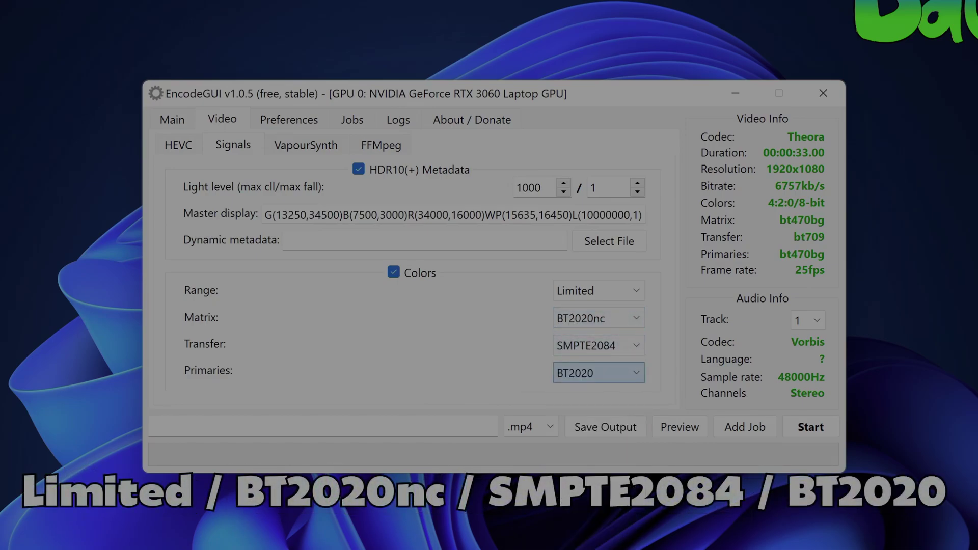